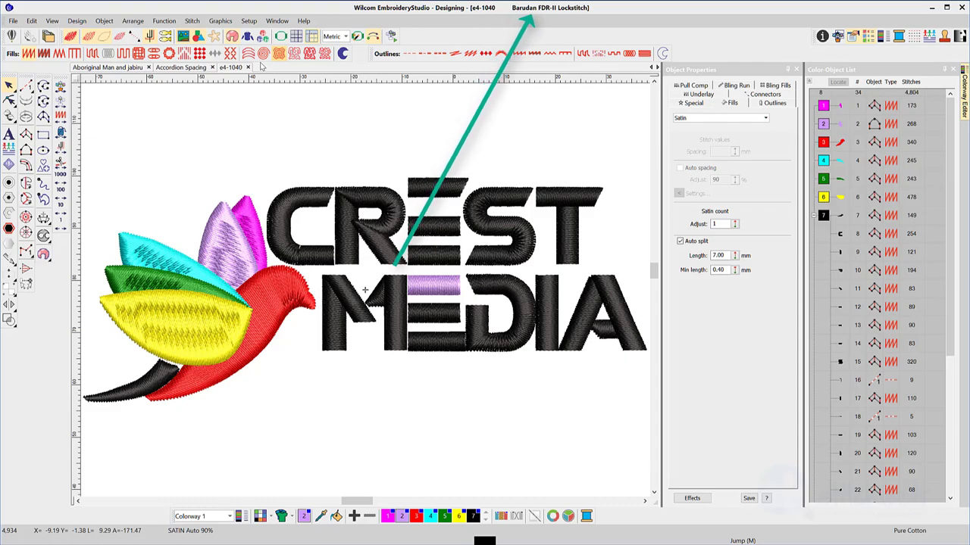
Step: Switch from Accordion Spacing to the Aboriginal Man and jabiru design, browse the menus, and open Window
click(199, 67)
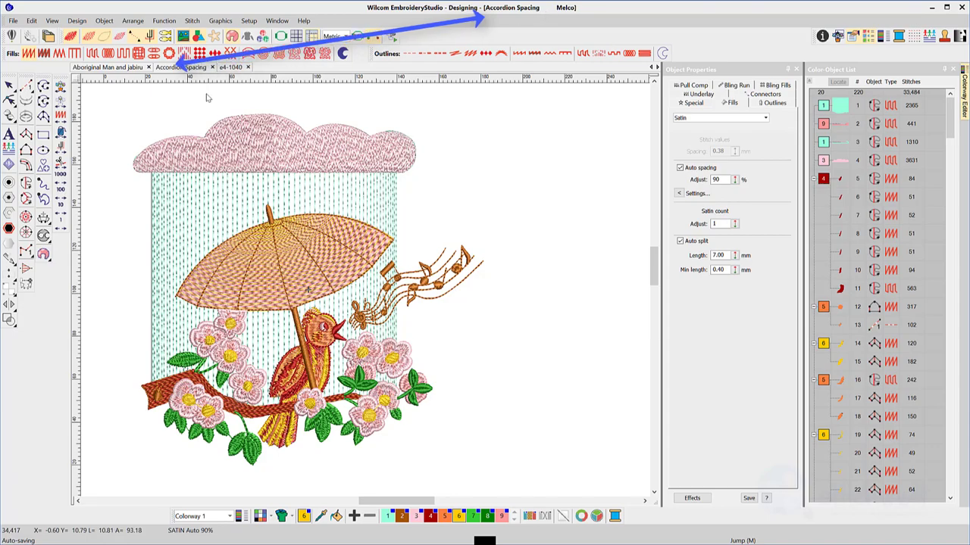
click(126, 67)
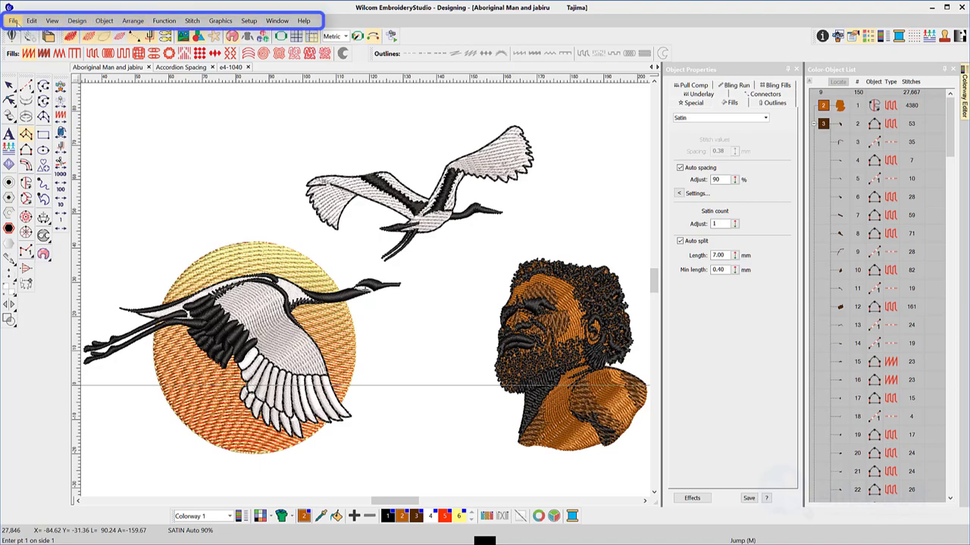
click(131, 21)
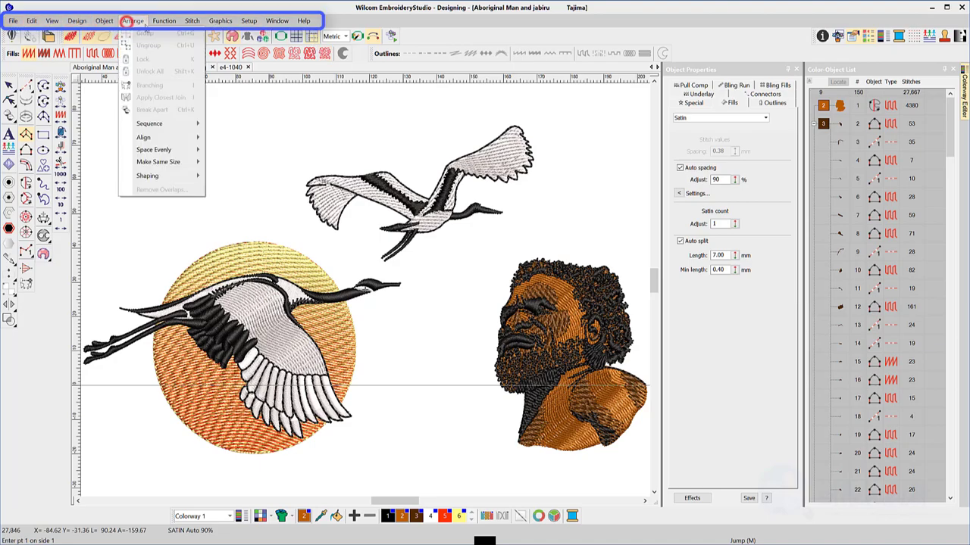
click(162, 21)
click(192, 20)
click(219, 21)
click(219, 21)
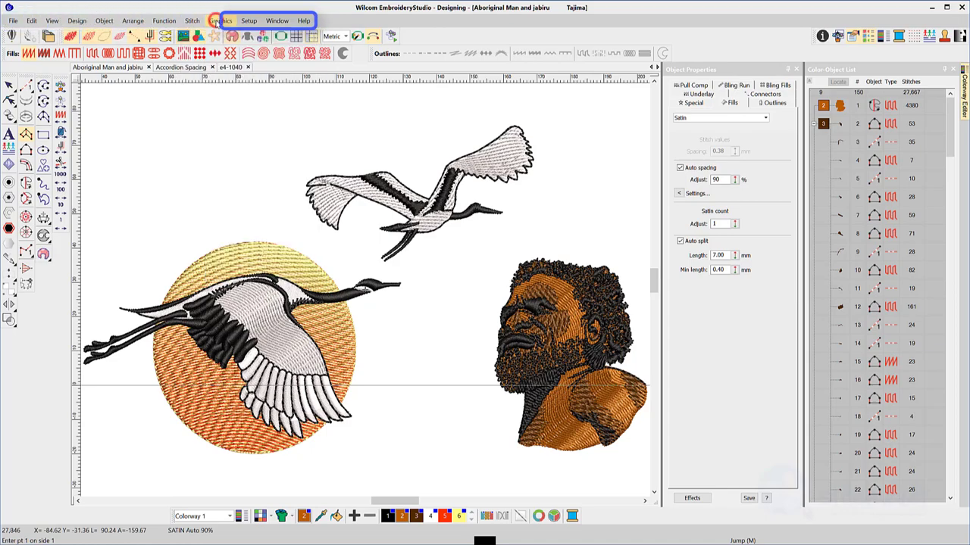
click(274, 22)
Step: Close the Window menu and its Toolbars submenu so the jabiru design is fully visible
mouse_move(301, 121)
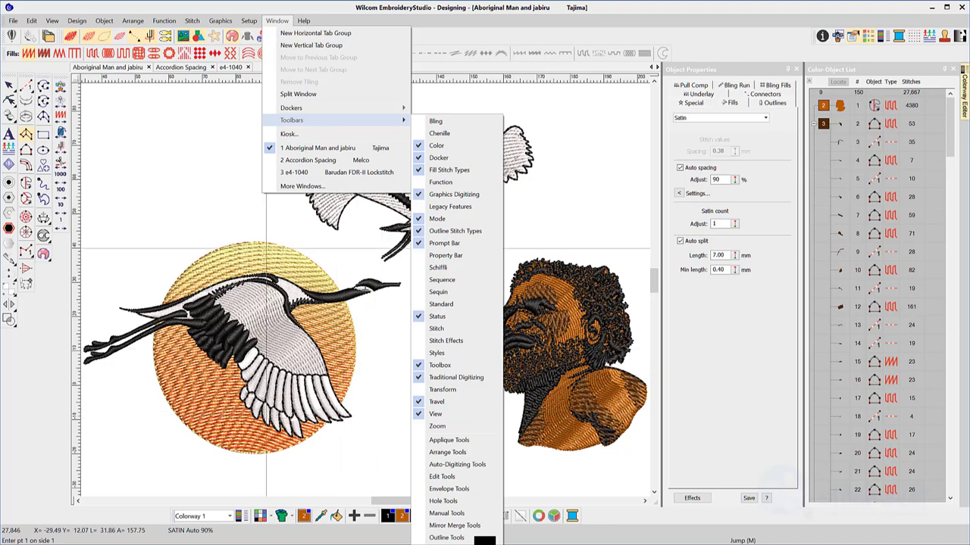
click(456, 36)
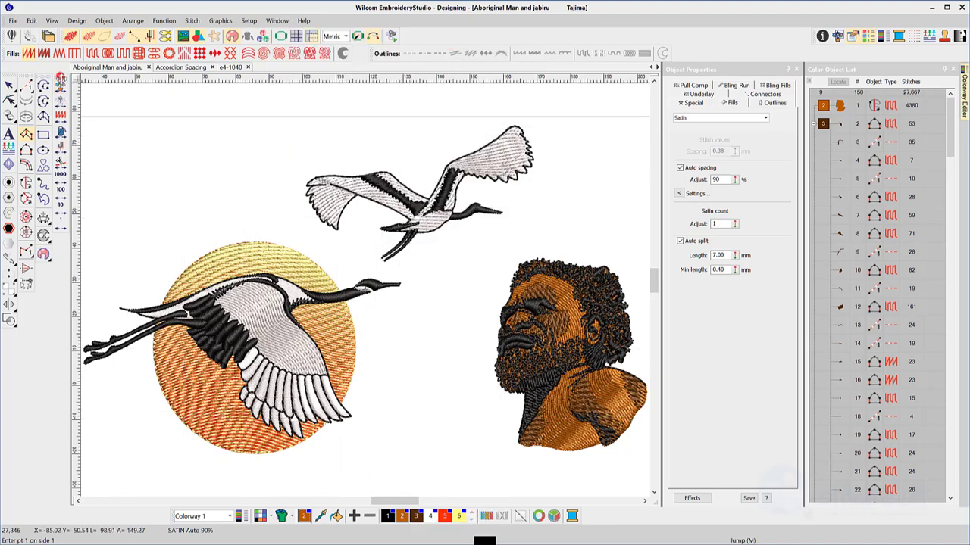
Step: Float the Travel and Graphics Digitizing toolbars over the canvas, then move them back to the left edge
drag(58, 74, 150, 107)
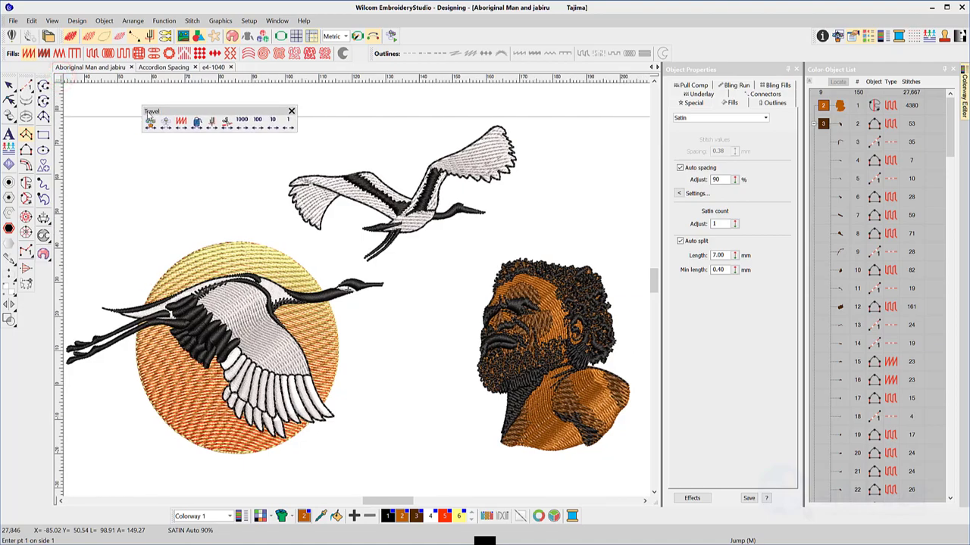
drag(190, 111, 163, 164)
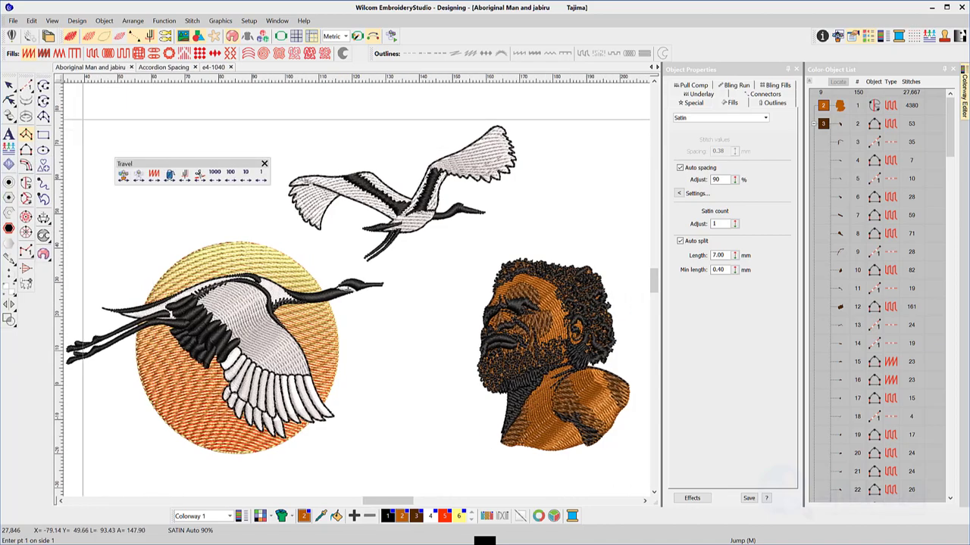
double_click(44, 76)
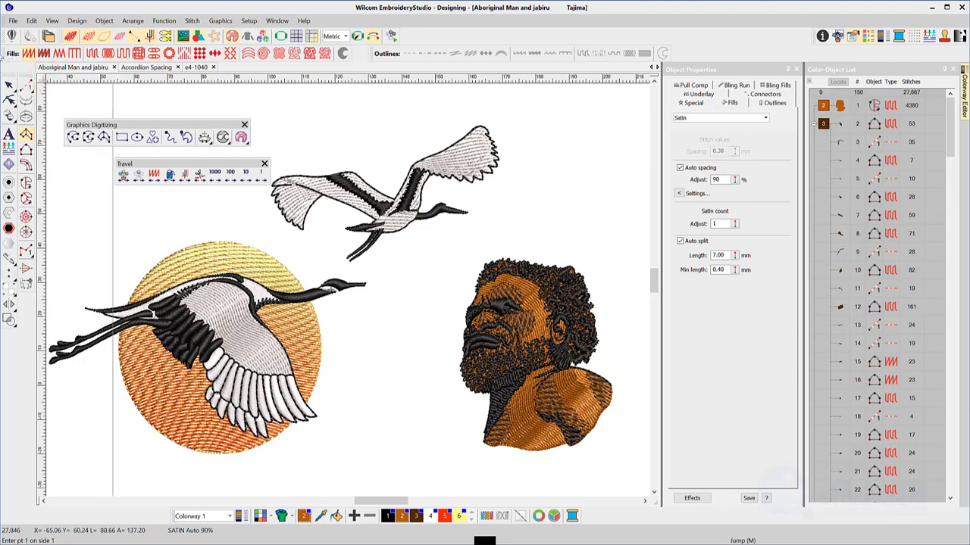
drag(4, 53, 6, 54)
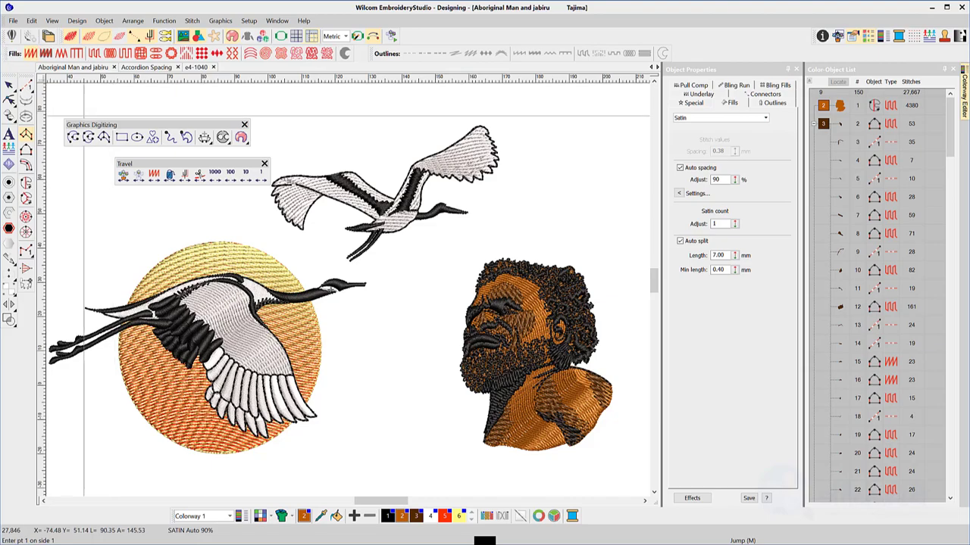
drag(140, 124, 64, 112)
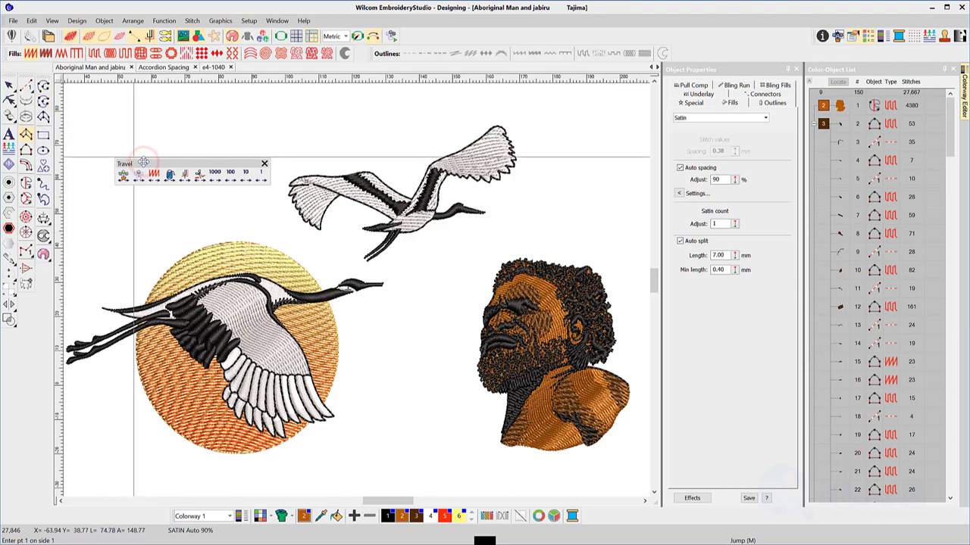
drag(144, 165, 58, 78)
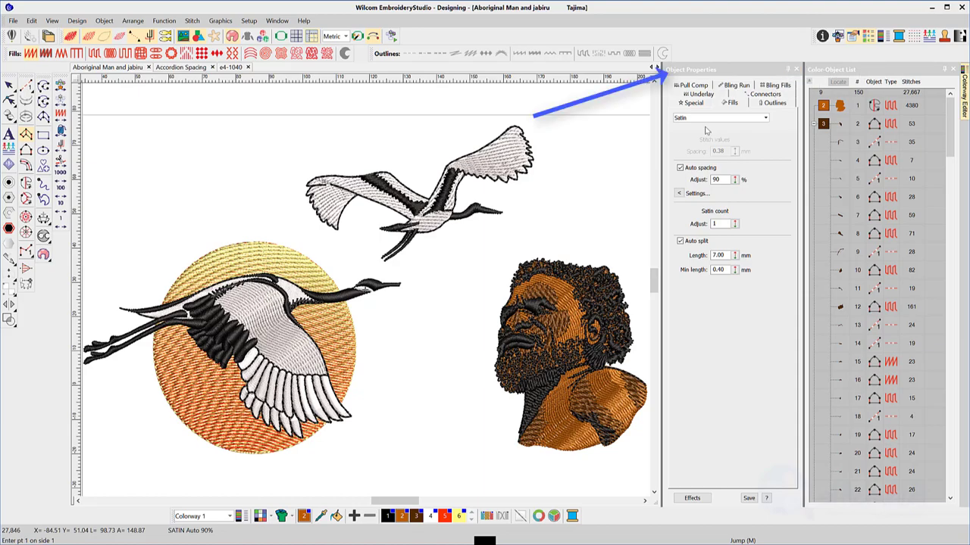
Step: Use the Select tool to pick the design group, then the man's portrait to show its Tatami settings
click(9, 85)
click(494, 160)
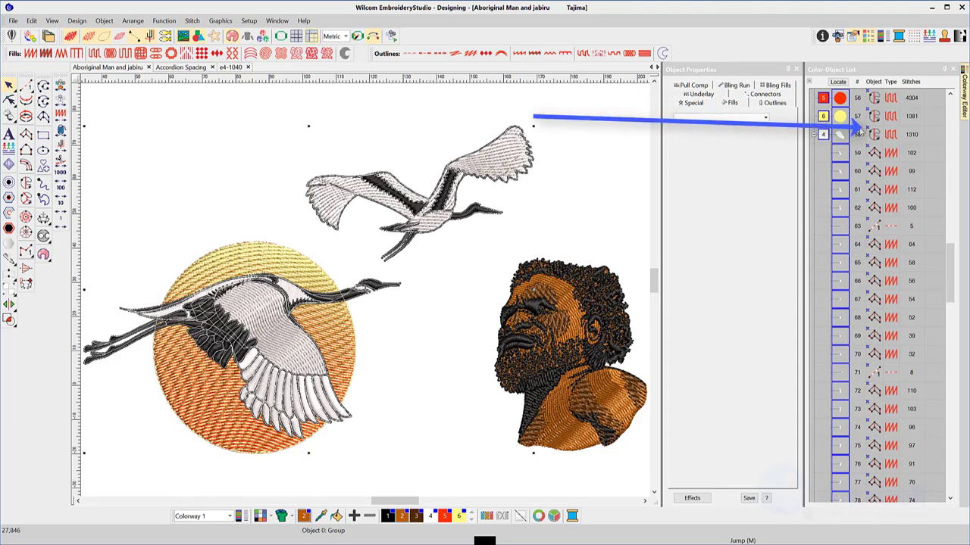
click(567, 303)
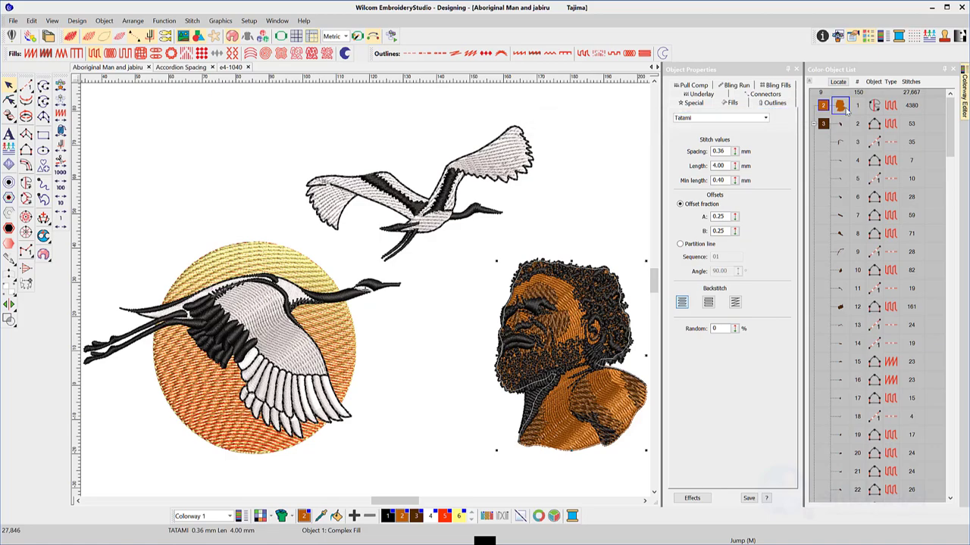
click(788, 69)
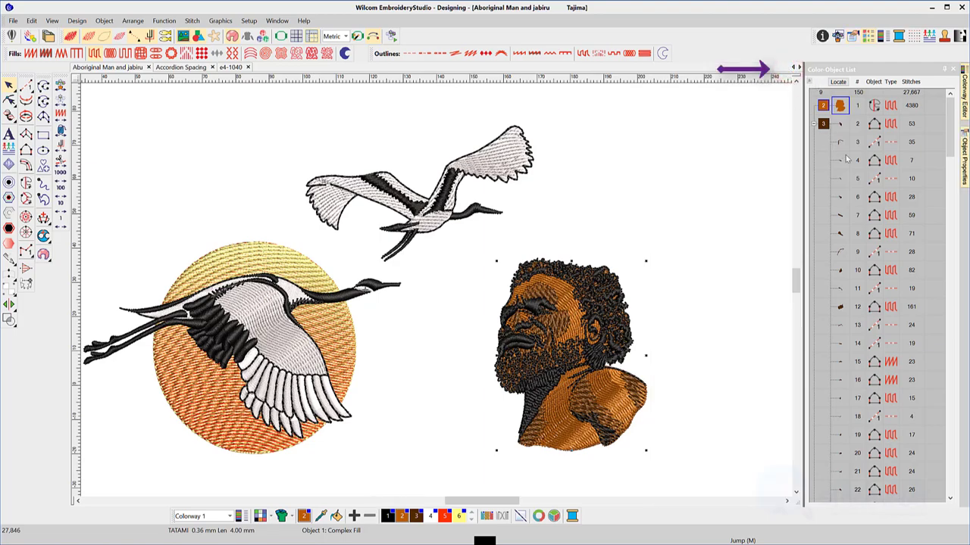
mouse_move(964, 154)
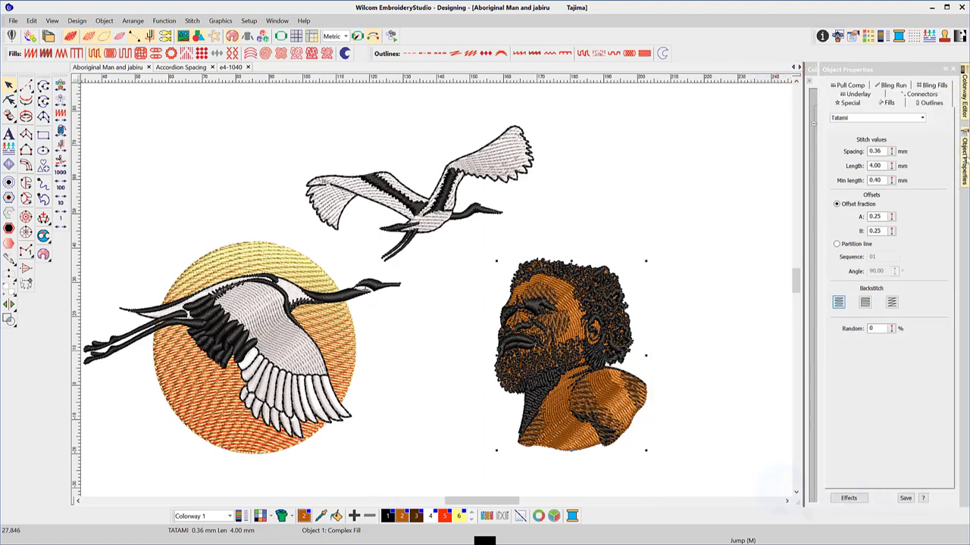
click(944, 69)
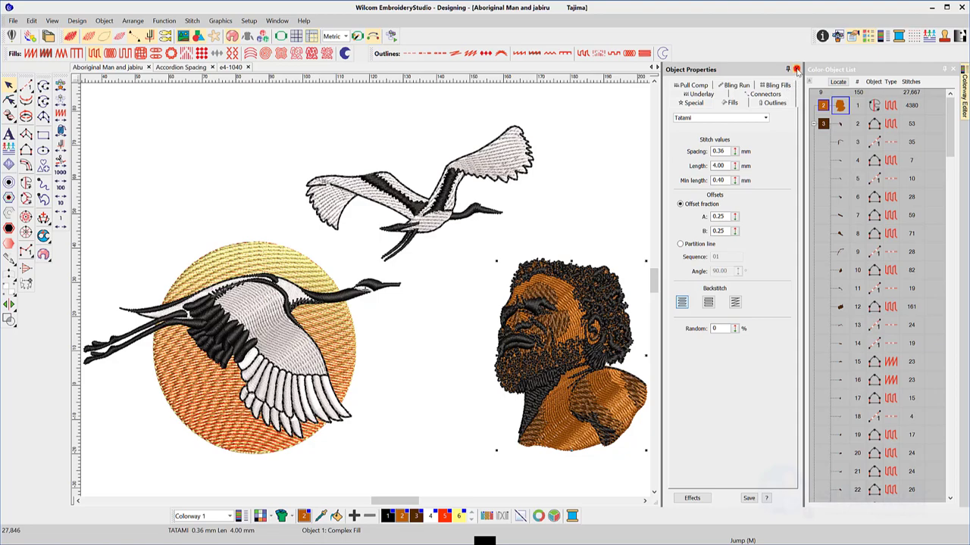
click(796, 69)
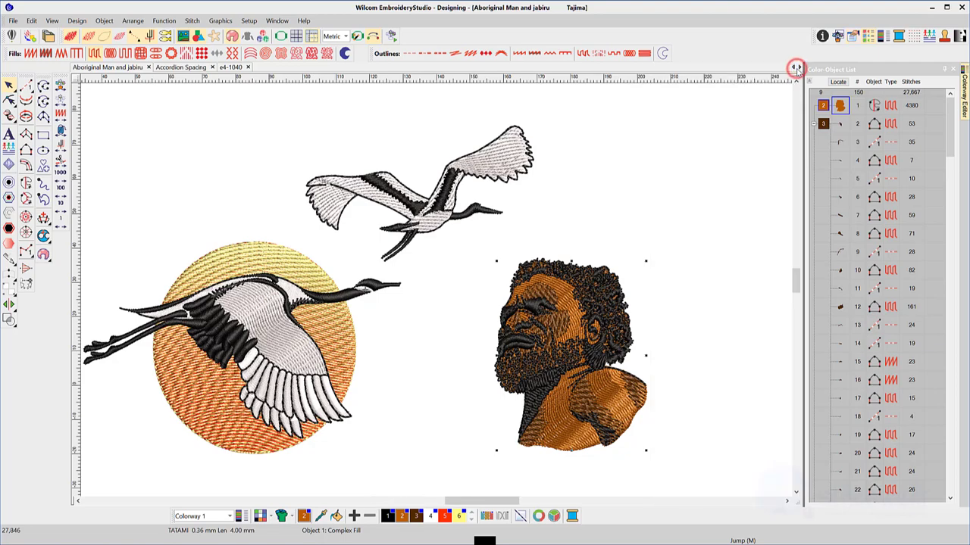
click(851, 38)
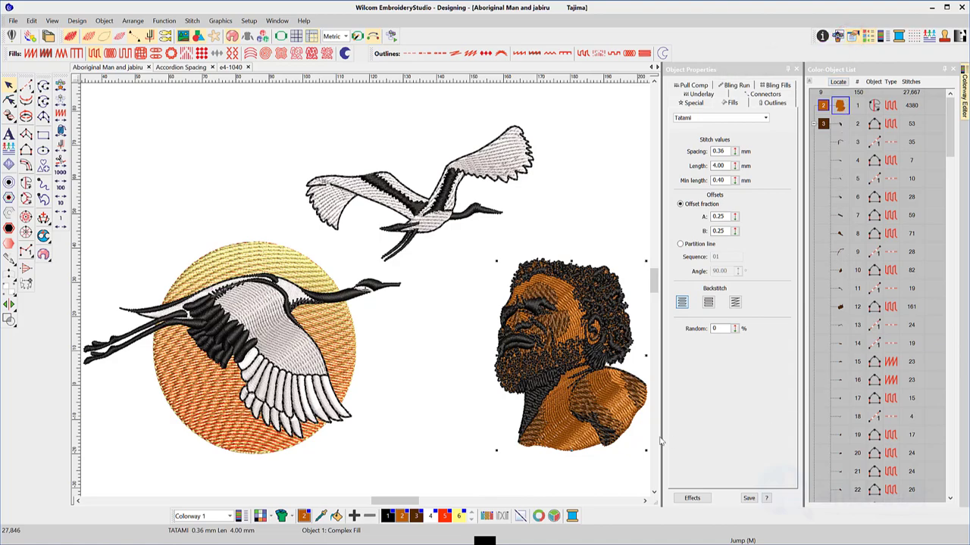
Step: Eyedrop the brown from the man's shoulder and apply it to the jabiru's wing outline
click(321, 515)
click(573, 416)
click(334, 397)
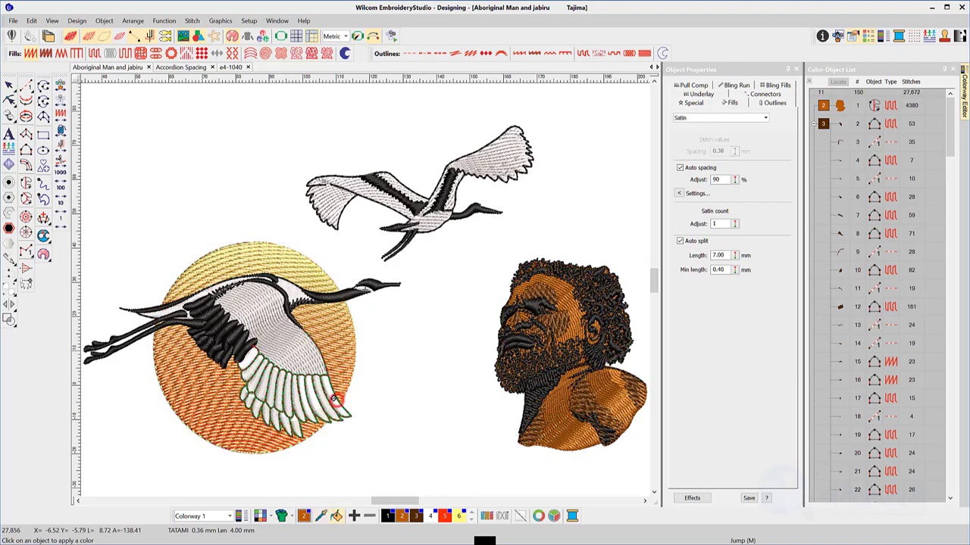
Step: Open the Background & Display Colors settings and confirm them with OK
click(260, 516)
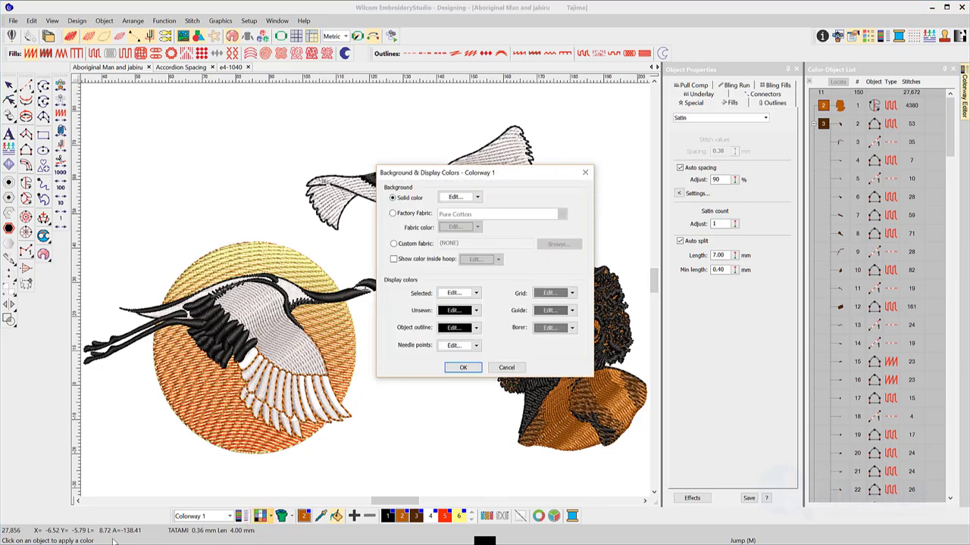
click(116, 182)
click(463, 367)
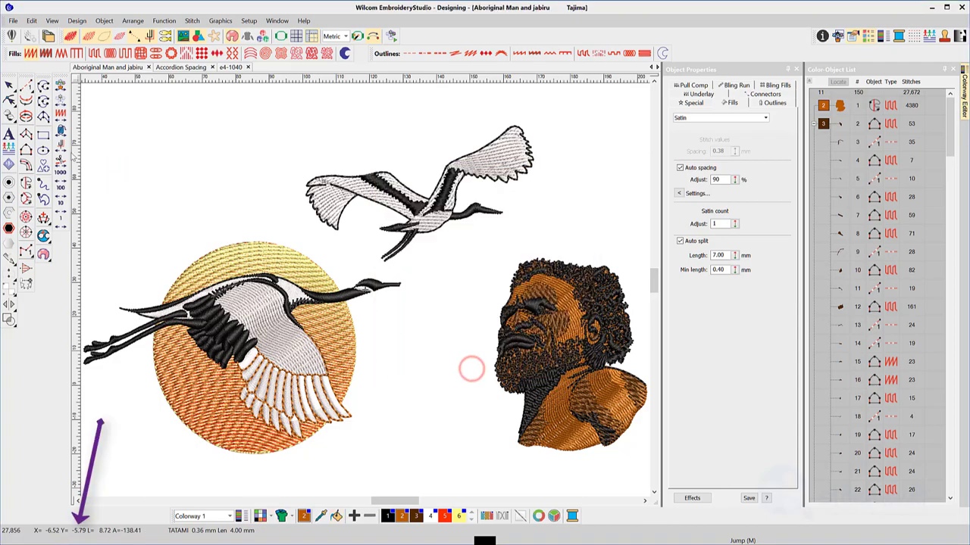
click(43, 115)
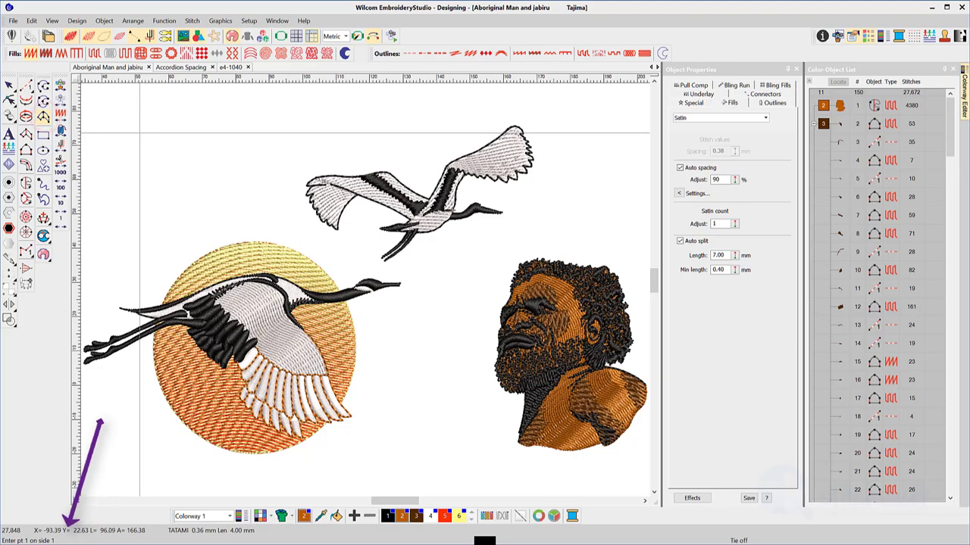
click(140, 134)
scroll(357, 142, left, 3)
click(357, 141)
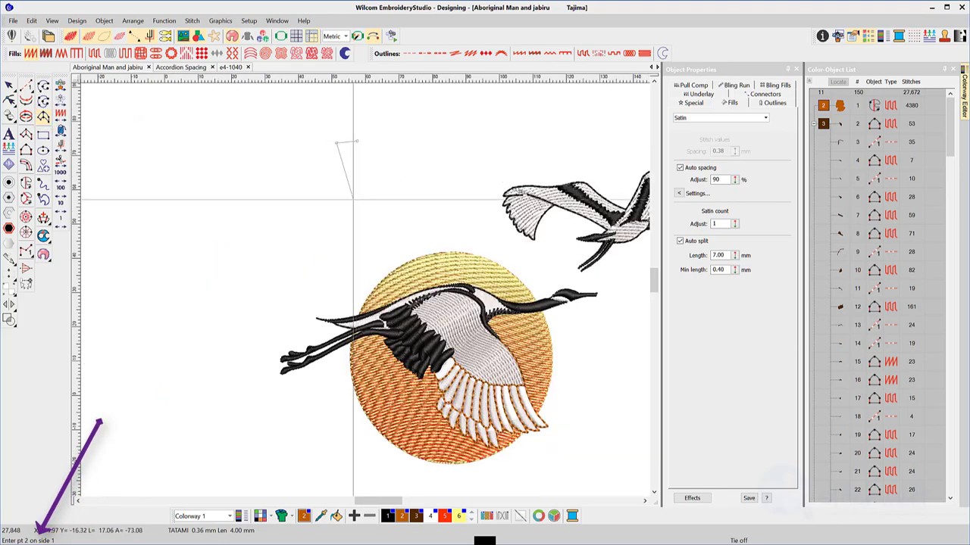
click(353, 200)
click(371, 198)
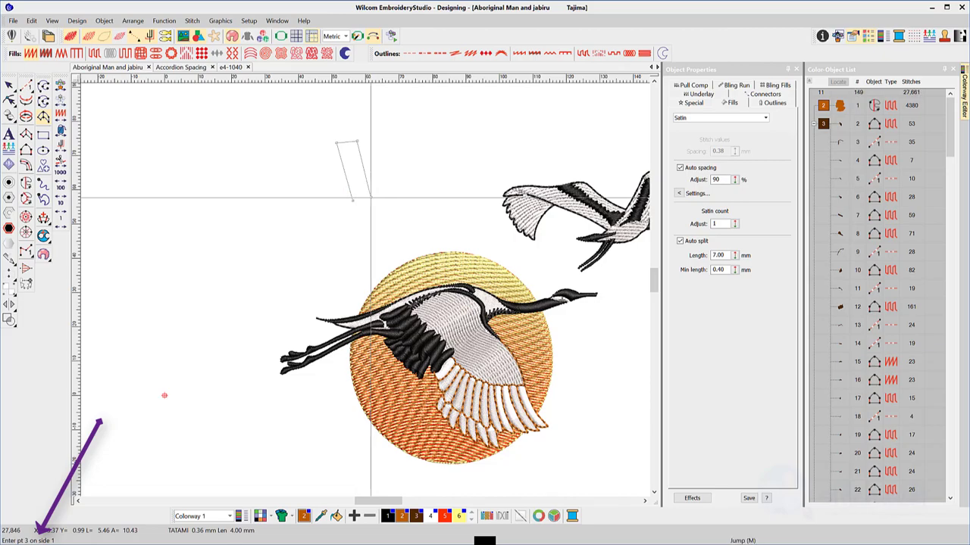
key(Escape)
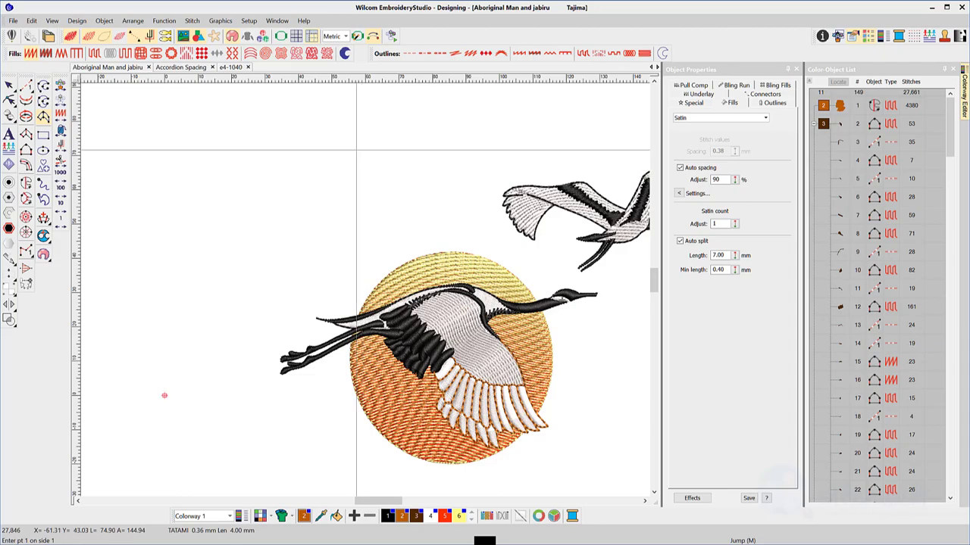
Step: Open and close Window > Toolbars, then right-click empty toolbar space to list the toolbars
click(278, 22)
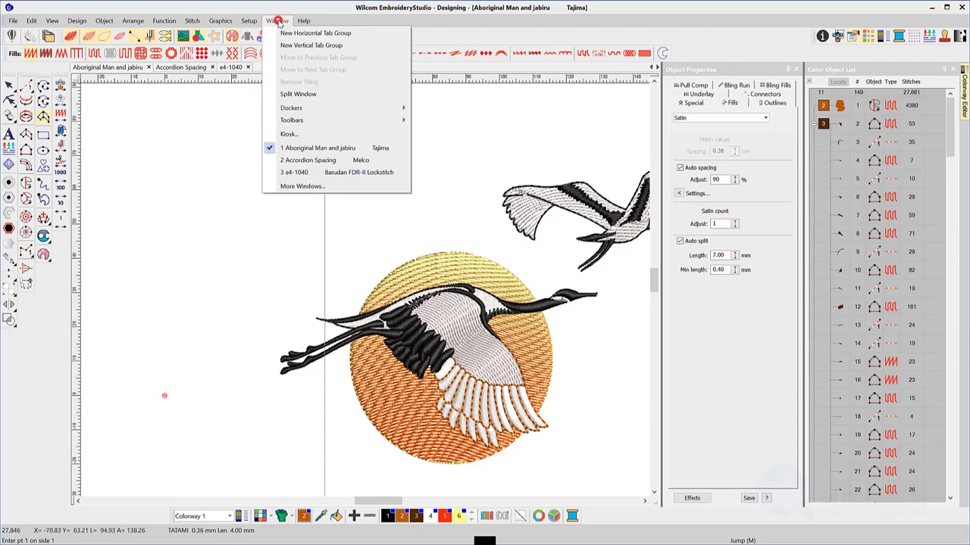
mouse_move(294, 120)
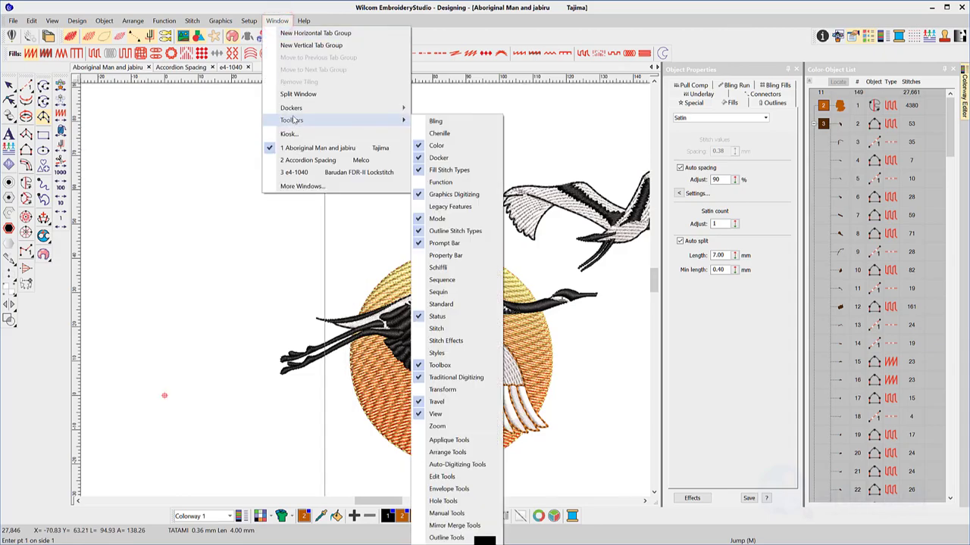
click(317, 148)
right_click(463, 34)
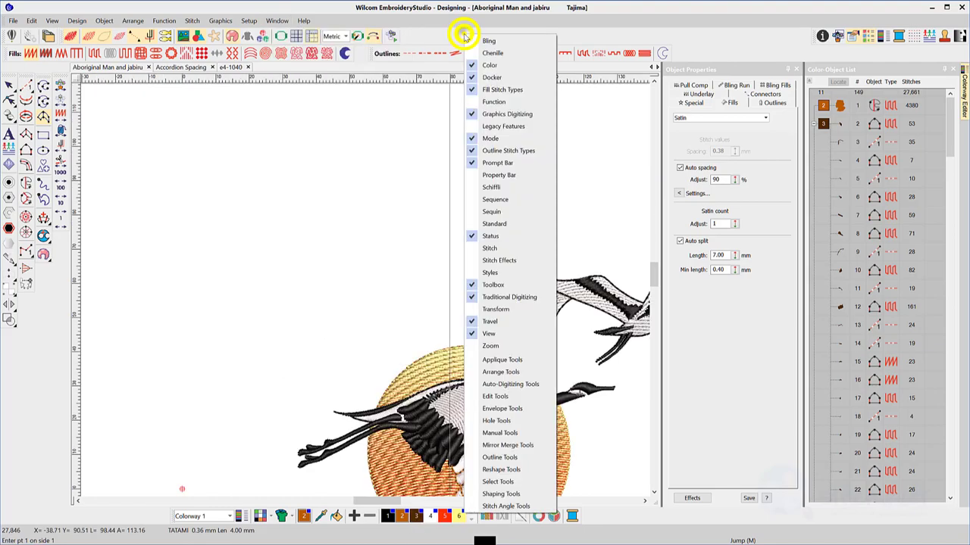